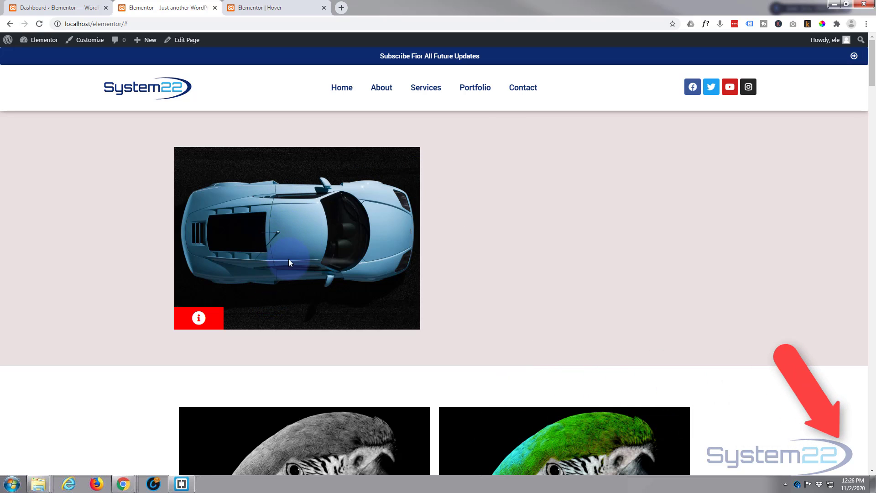
- Switch to the 'Elementor | Hover' page and close the Navigator to reveal the empty column
{"action": "mouse_move", "coordinate": [206, 314]}
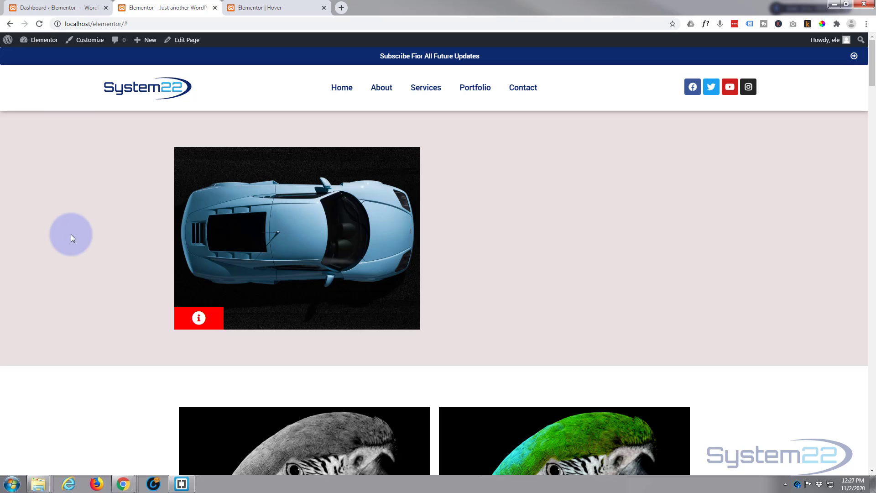
{"action": "left_click", "coordinate": [280, 9]}
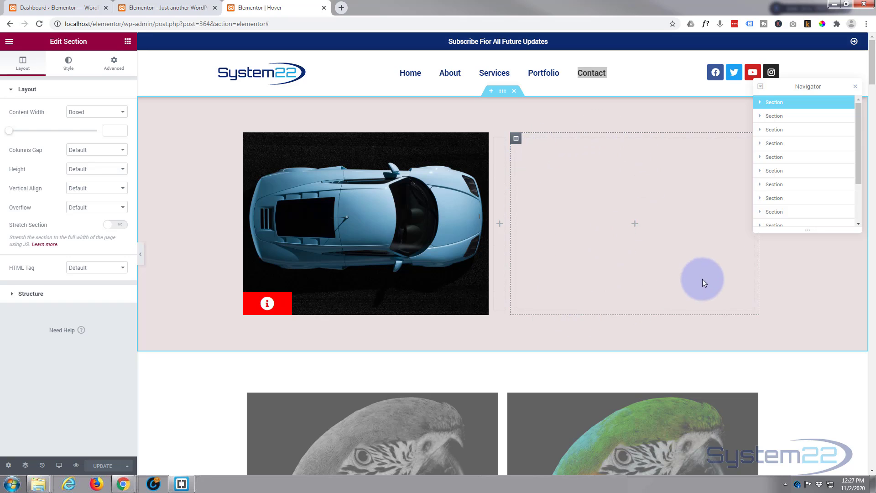
{"action": "left_click", "coordinate": [855, 88]}
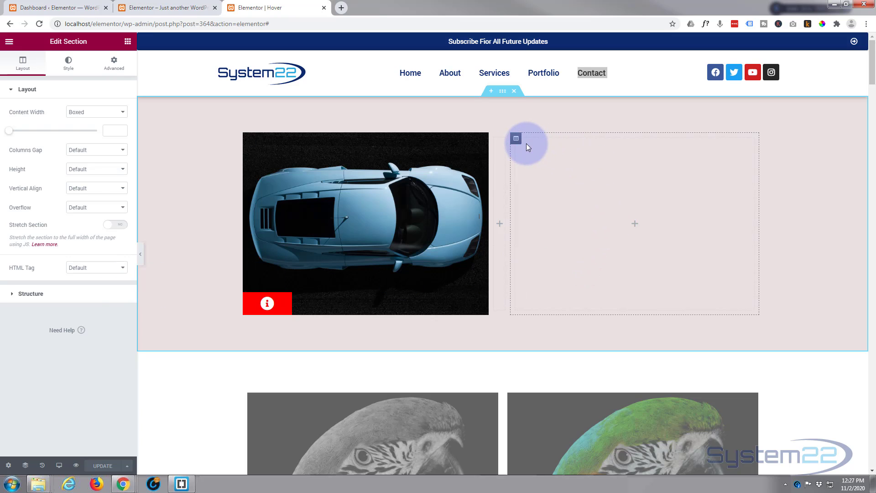
- Set the right column's Classic background image to the blue car photo
{"action": "left_click", "coordinate": [516, 139]}
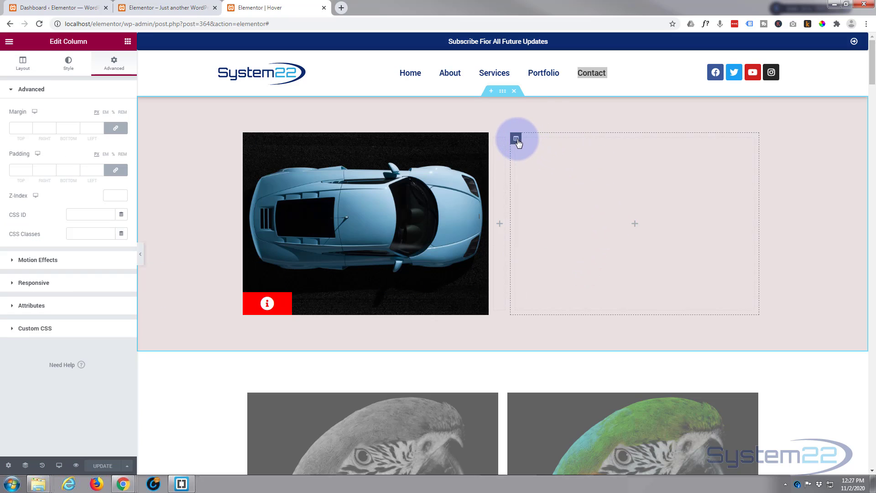
{"action": "left_click", "coordinate": [68, 65]}
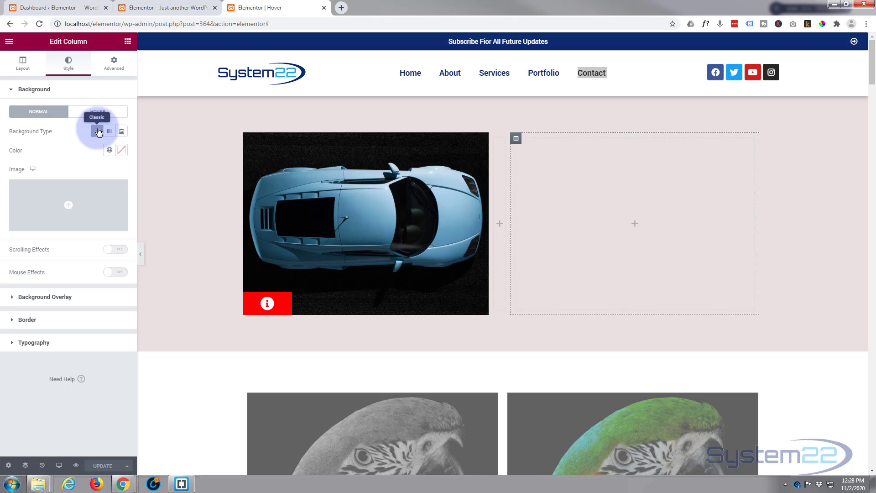
{"action": "mouse_move", "coordinate": [69, 204]}
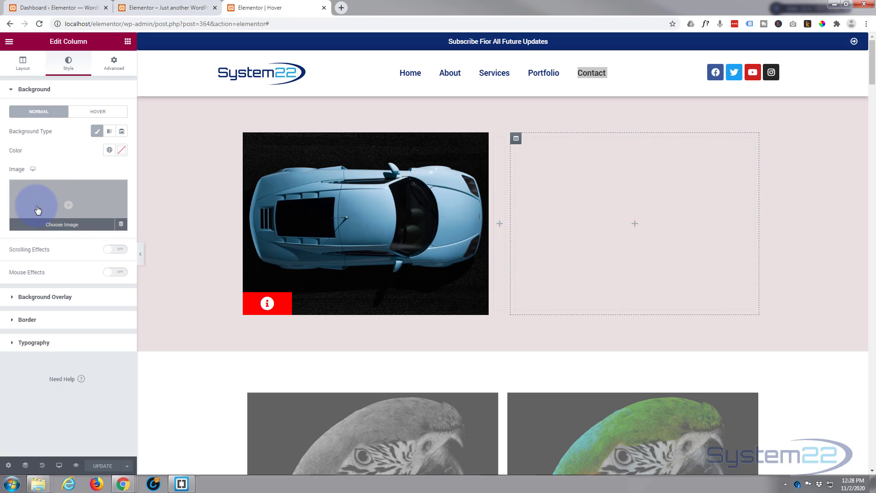
{"action": "left_click", "coordinate": [69, 208]}
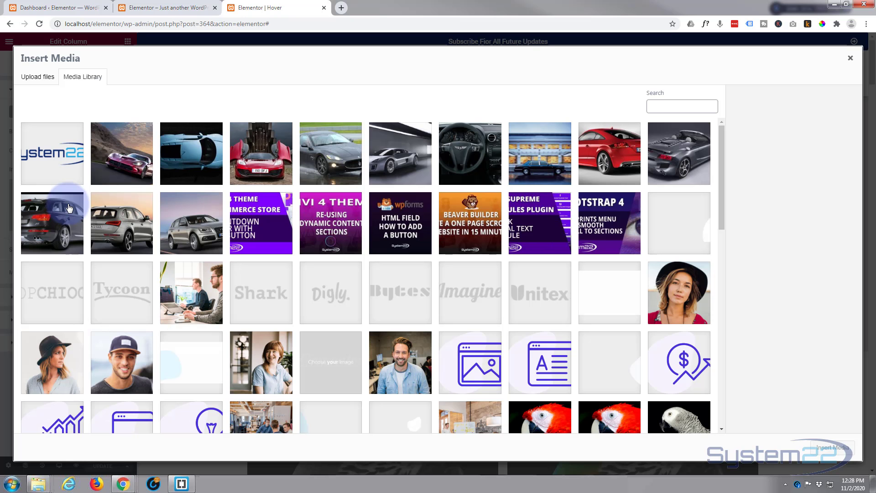
{"action": "left_click", "coordinate": [194, 155]}
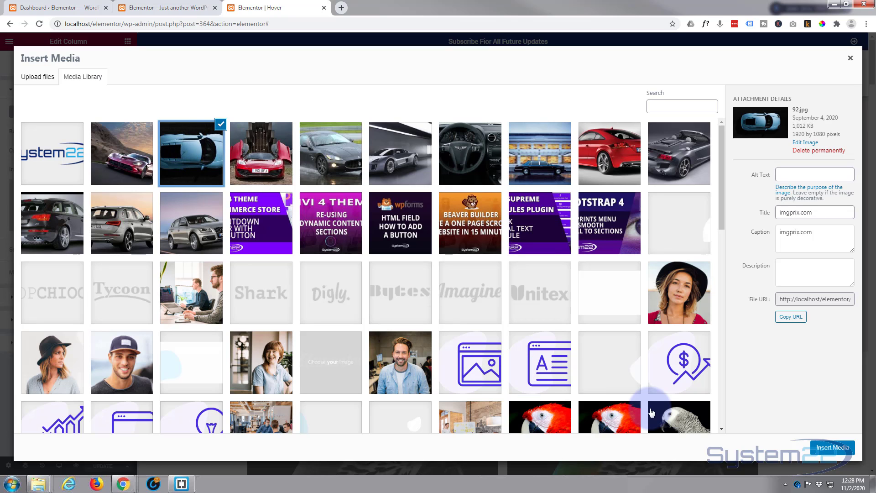
{"action": "left_click", "coordinate": [827, 448]}
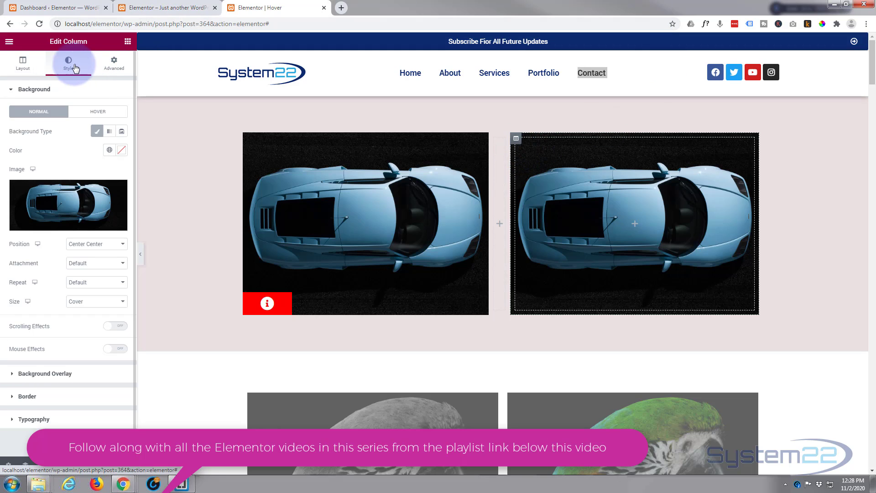
- Assign the CSS class 'icbox' to the right car column under Advanced settings
{"action": "left_click", "coordinate": [115, 65]}
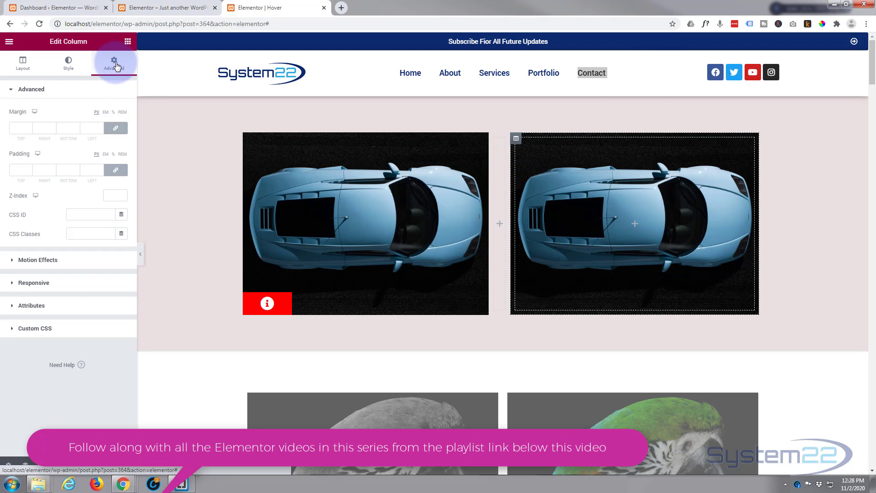
{"action": "left_click", "coordinate": [68, 234]}
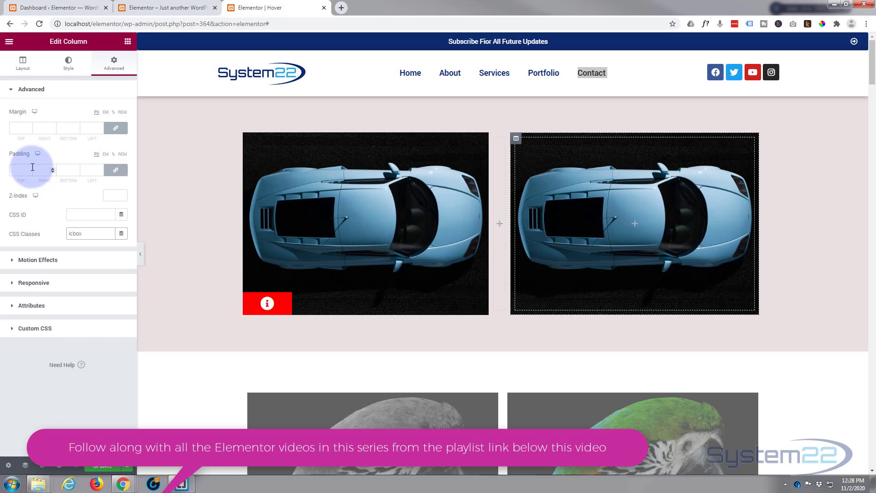
{"action": "left_click", "coordinate": [54, 212]}
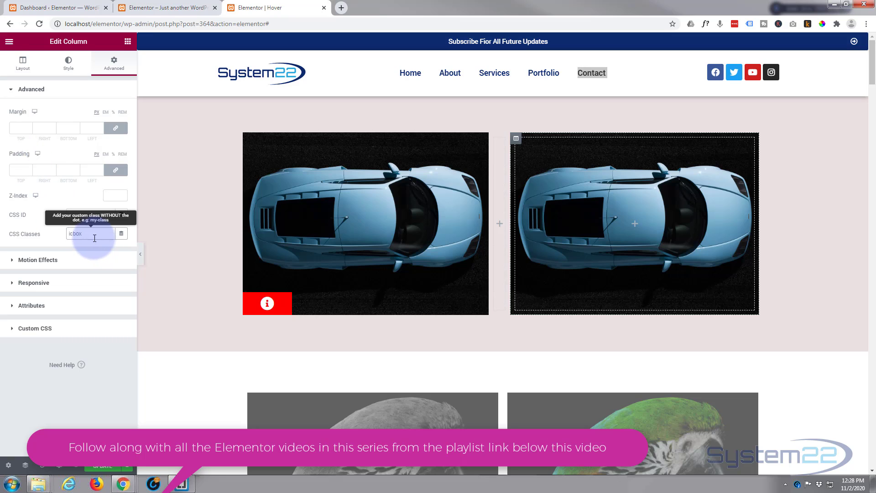
{"action": "left_click", "coordinate": [559, 220]}
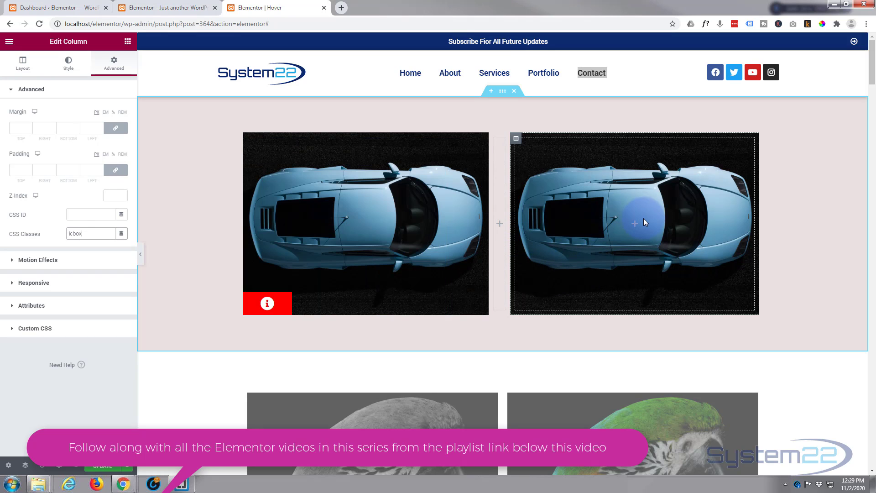
- Drag an Icon Box widget from the General widgets into the right car column
{"action": "left_click", "coordinate": [128, 42]}
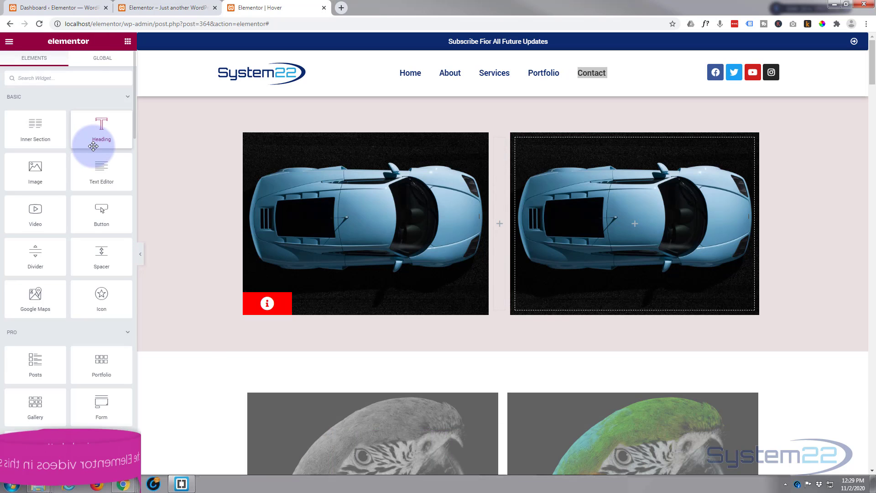
{"action": "scroll", "coordinate": [95, 137], "scroll_direction": "down", "scroll_amount": 10}
{"action": "scroll", "coordinate": [95, 149], "scroll_direction": "down", "scroll_amount": 8}
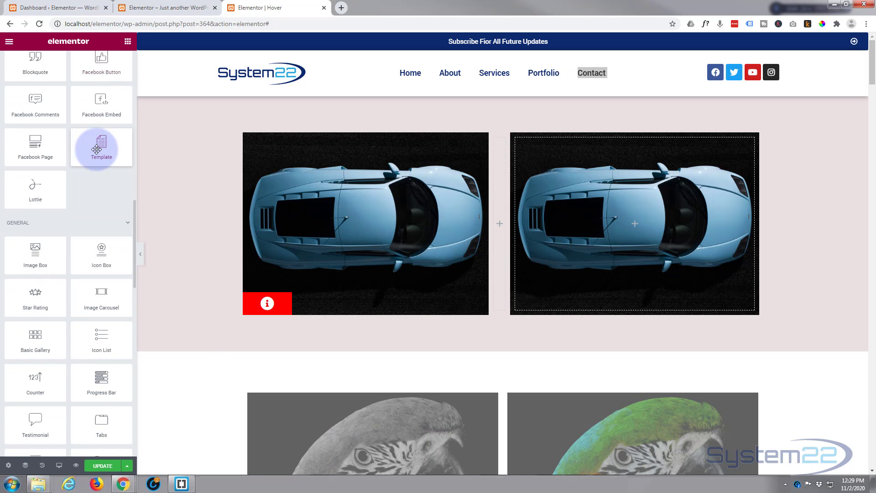
{"action": "left_click_drag", "start_coordinate": [105, 172], "coordinate": [640, 224]}
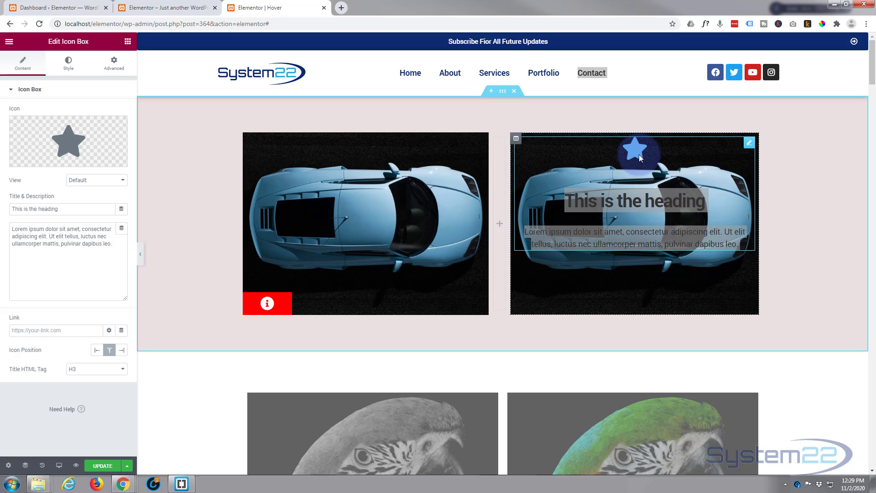
{"action": "mouse_move", "coordinate": [67, 133]}
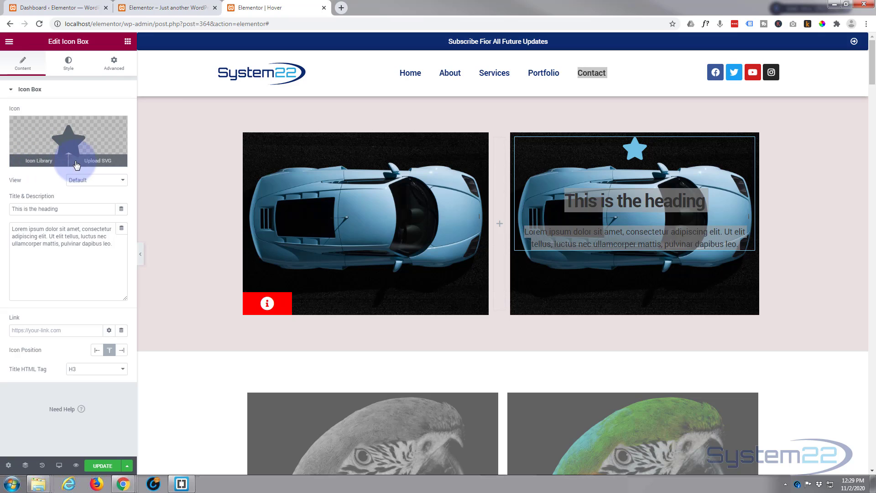
- Swap the Icon Box star for the 'Info circle' icon found by filtering 'info'
{"action": "left_click", "coordinate": [38, 162]}
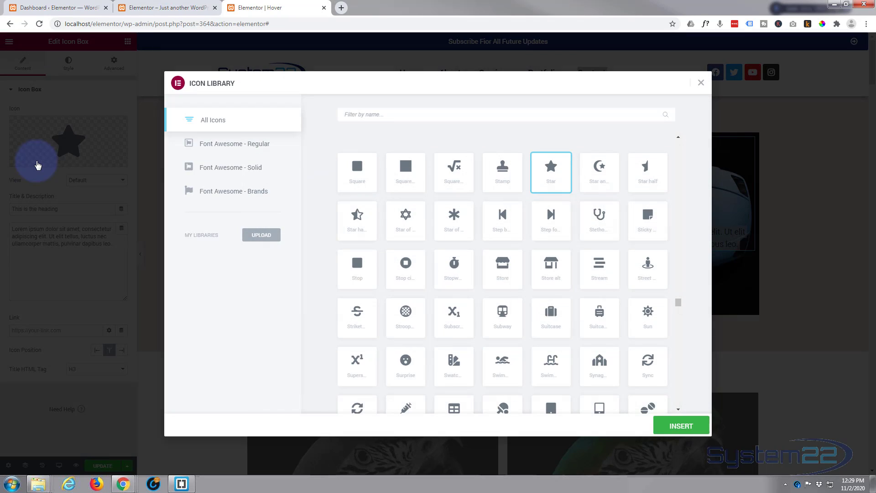
{"action": "left_click", "coordinate": [358, 115]}
{"action": "type", "text": "info"}
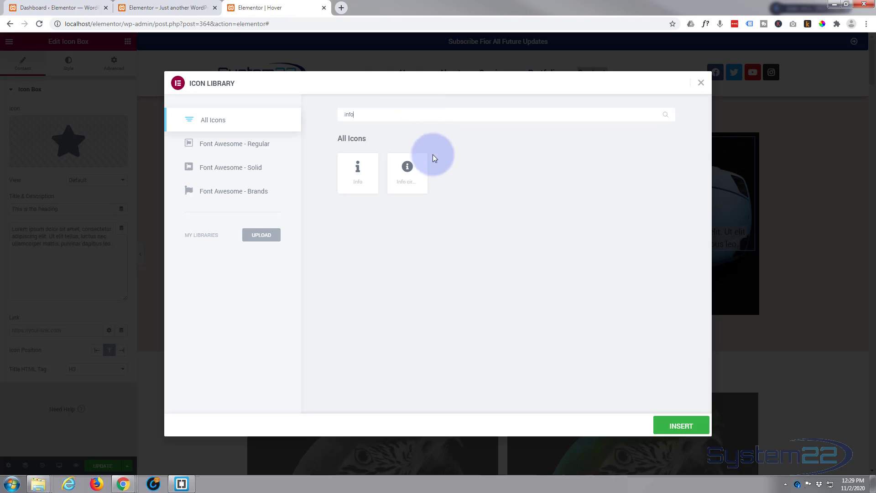
{"action": "left_click", "coordinate": [407, 170]}
{"action": "left_click", "coordinate": [675, 426]}
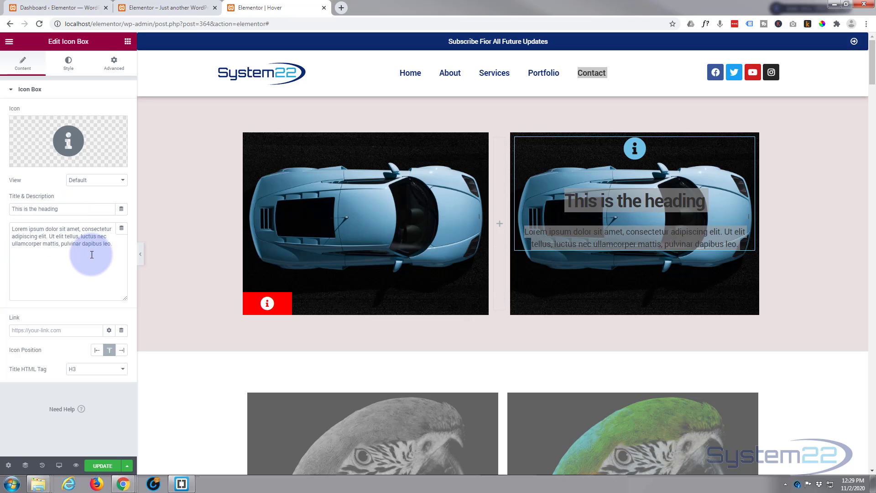
- Expand the Icon Box Link Options to show settings like opening in a new window
{"action": "left_click", "coordinate": [73, 330]}
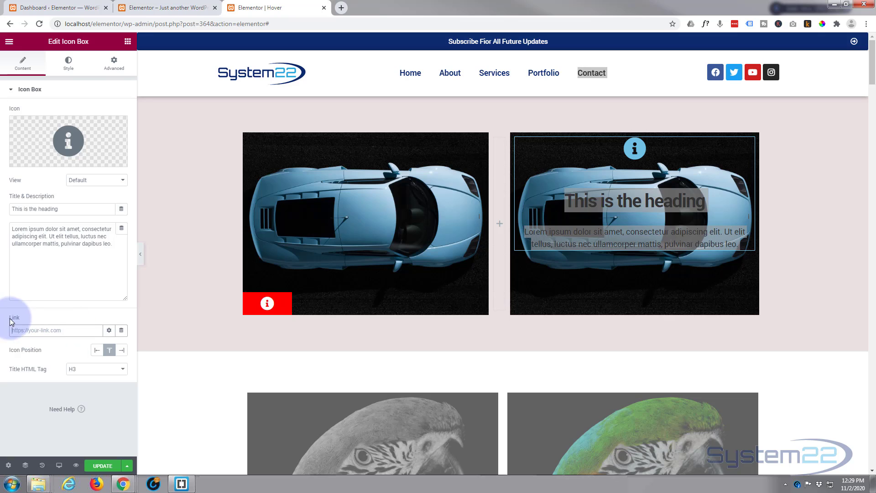
{"action": "left_click", "coordinate": [110, 332]}
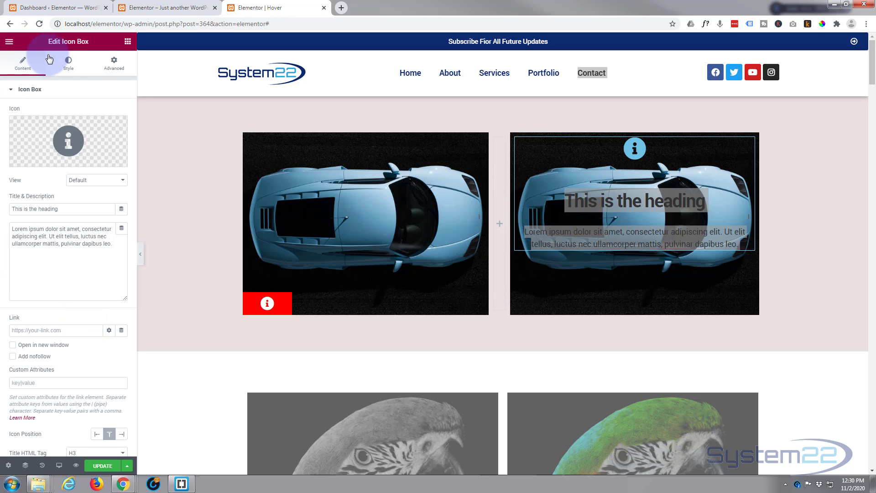
- Set the Icon Box icon's primary colour to #FFFFFF in the Style tab
{"action": "left_click", "coordinate": [68, 62]}
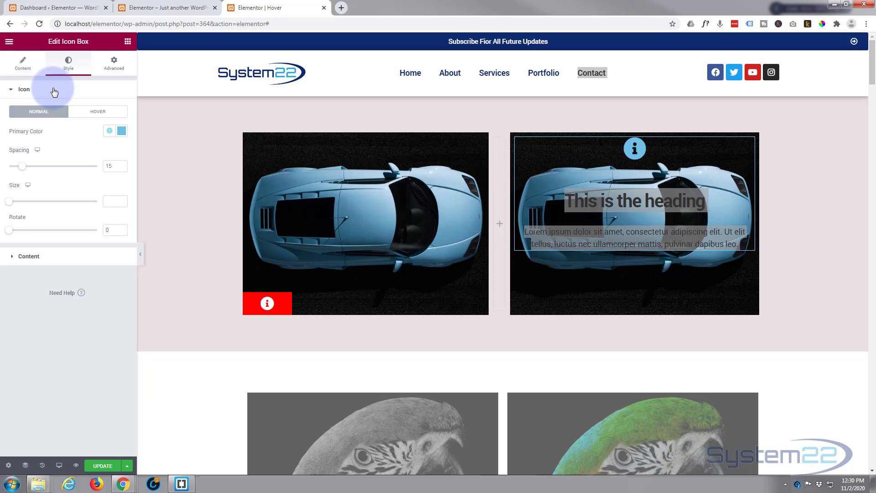
{"action": "left_click", "coordinate": [122, 132]}
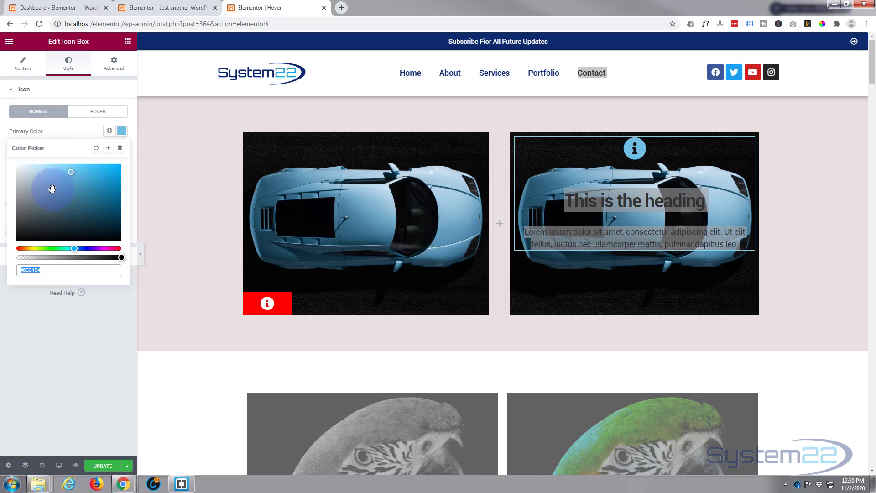
{"action": "type", "text": "#FFFFFF"}
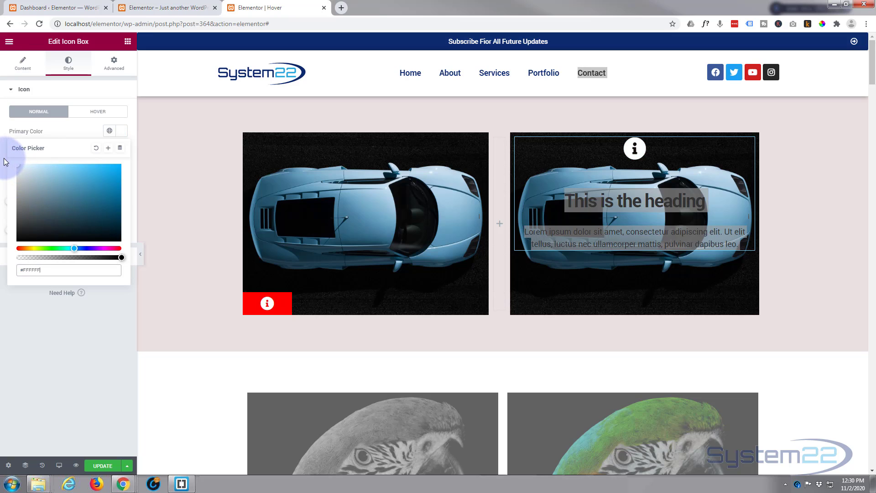
{"action": "left_click", "coordinate": [65, 131]}
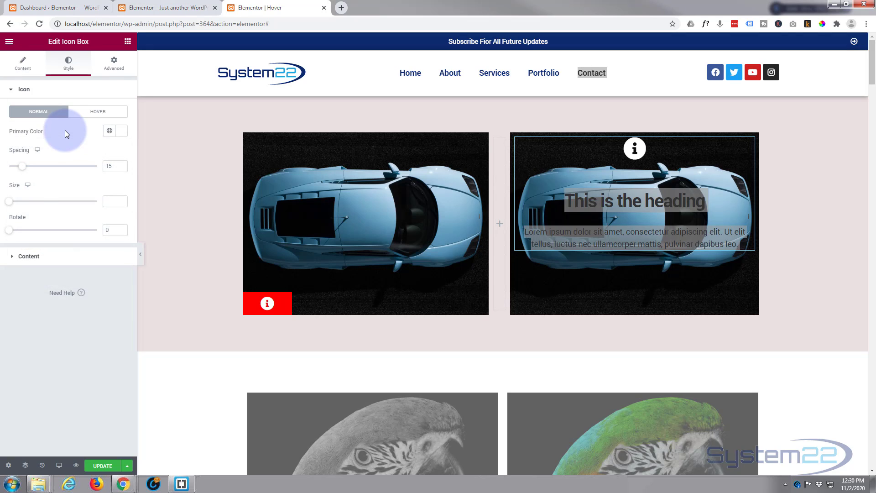
{"action": "left_click", "coordinate": [18, 203]}
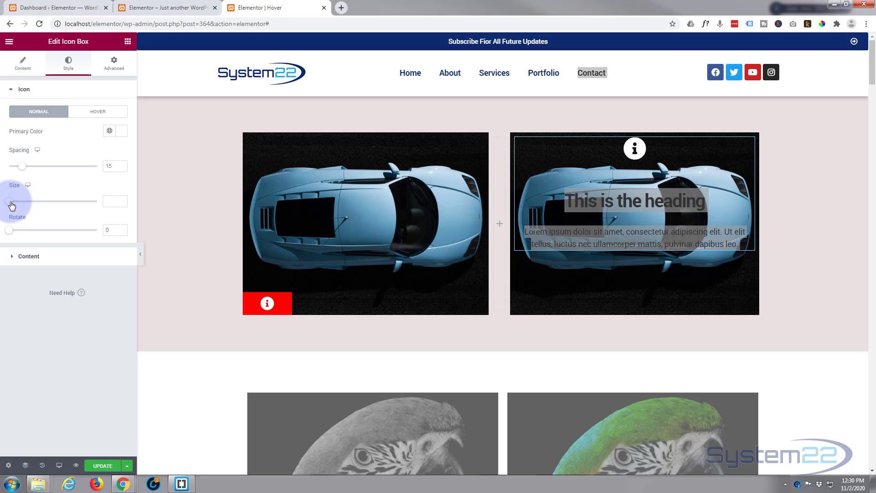
- Reduce the white info icon's Size to 30
{"action": "left_click_drag", "start_coordinate": [12, 205], "coordinate": [19, 205]}
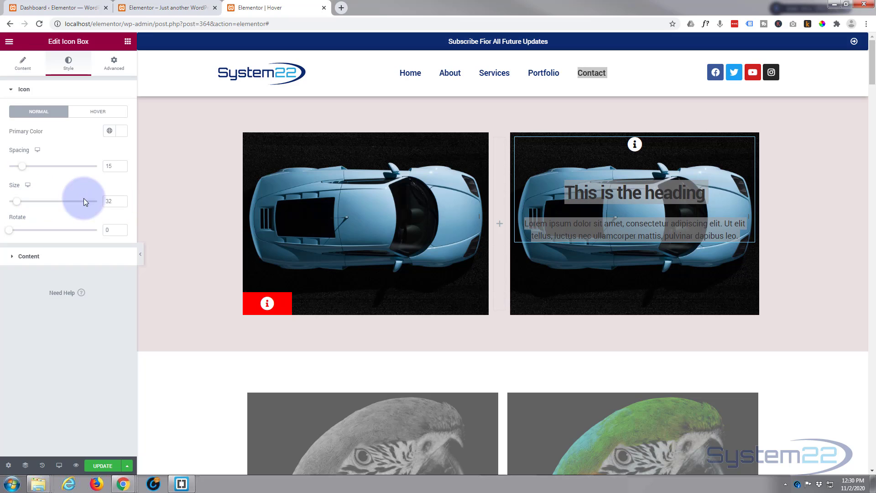
{"action": "left_click", "coordinate": [122, 203]}
{"action": "left_click", "coordinate": [122, 204]}
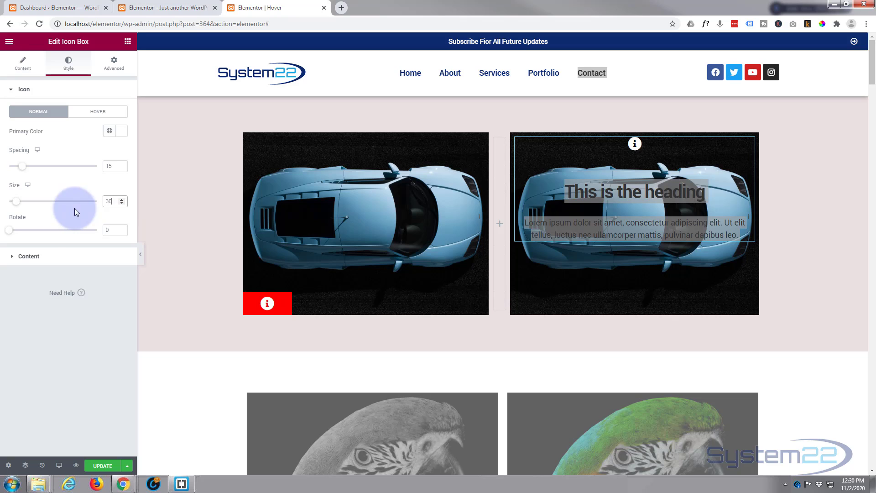
{"action": "left_click", "coordinate": [13, 258]}
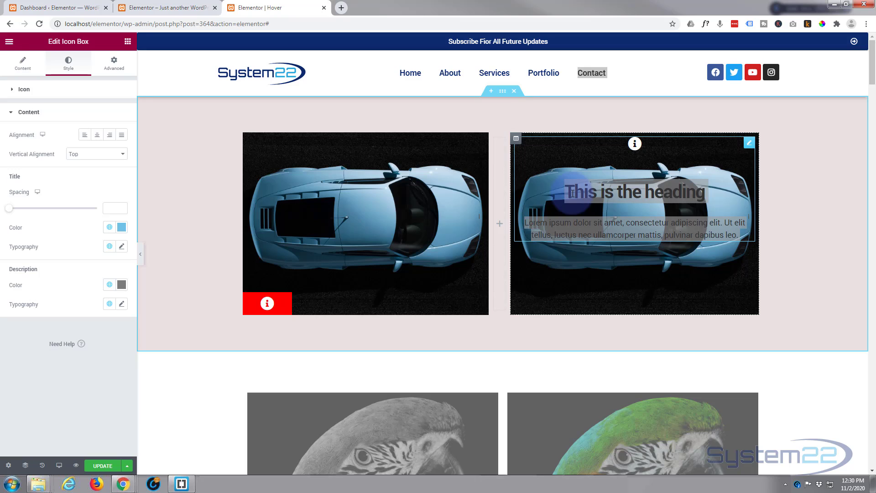
- Set the Icon Box Title Color to pure red #FF0000
{"action": "left_click", "coordinate": [121, 228]}
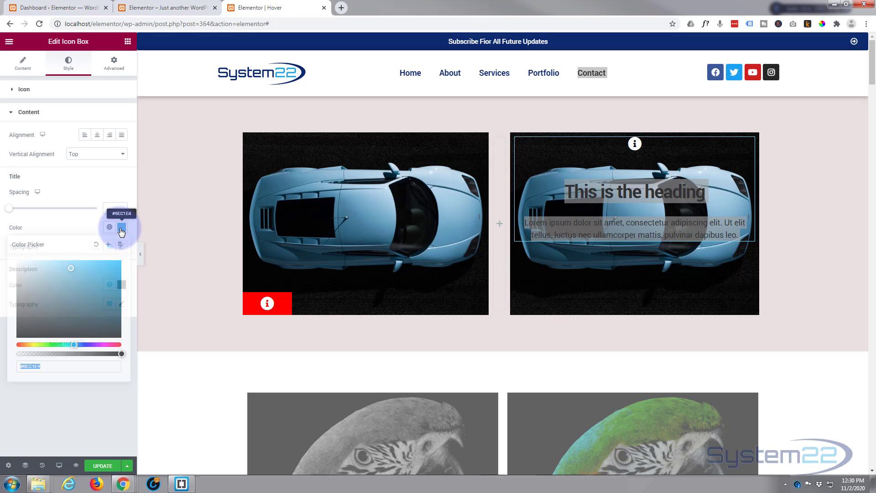
{"action": "left_click", "coordinate": [21, 347]}
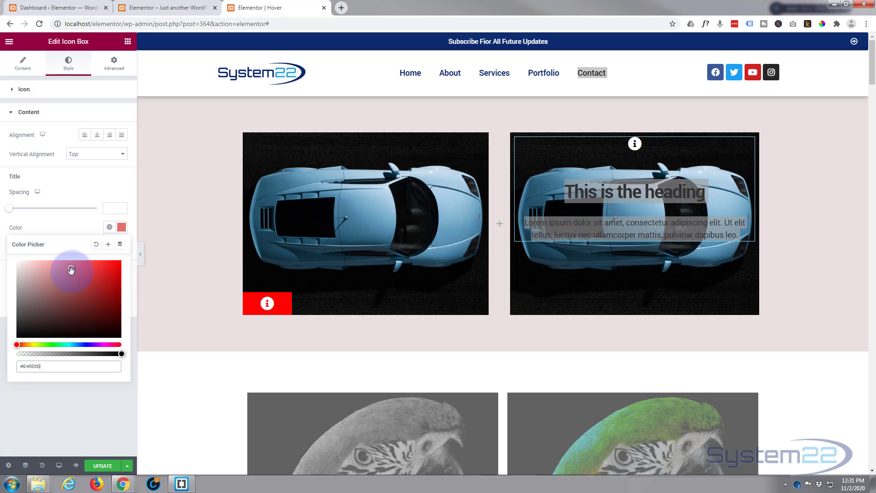
{"action": "left_click_drag", "start_coordinate": [69, 272], "coordinate": [121, 261]}
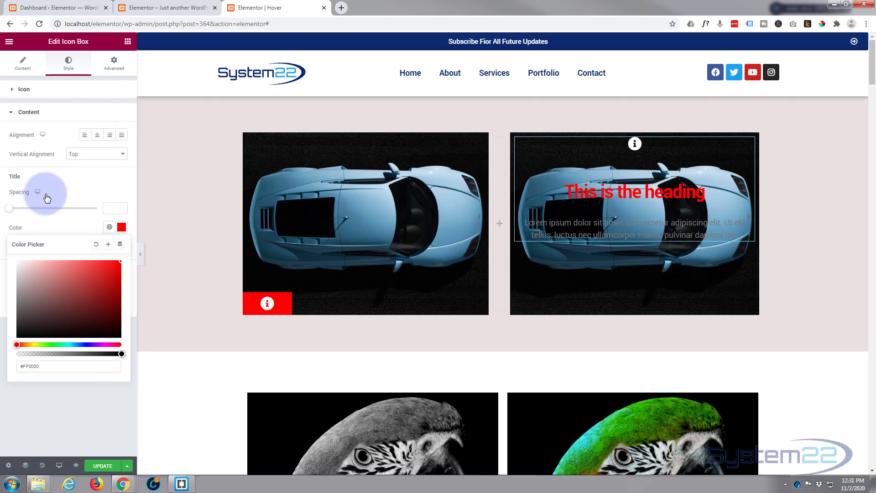
{"action": "left_click", "coordinate": [76, 181]}
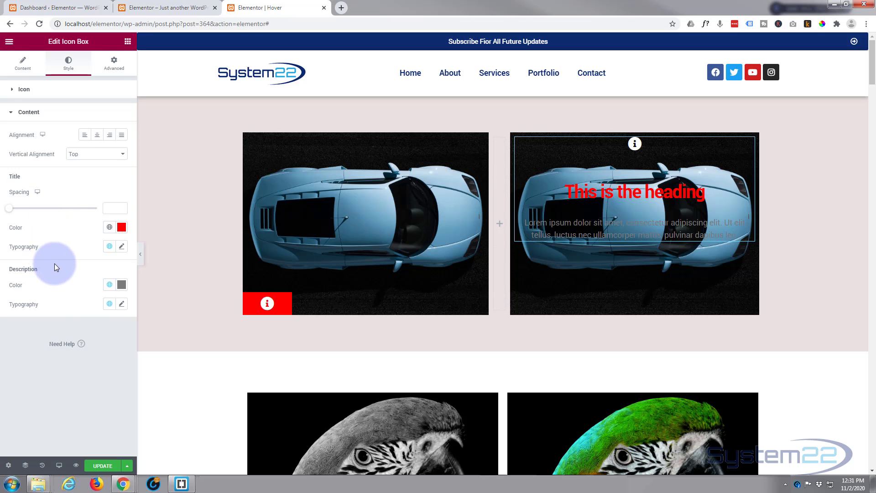
- Set the title typography Transform to Uppercase so it reads 'THIS IS THE HEADING'
{"action": "left_click", "coordinate": [121, 246]}
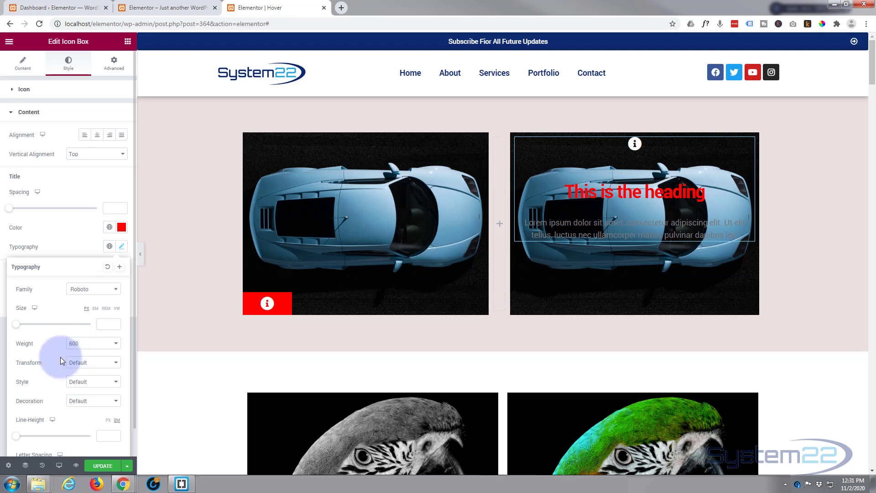
{"action": "left_click", "coordinate": [93, 364]}
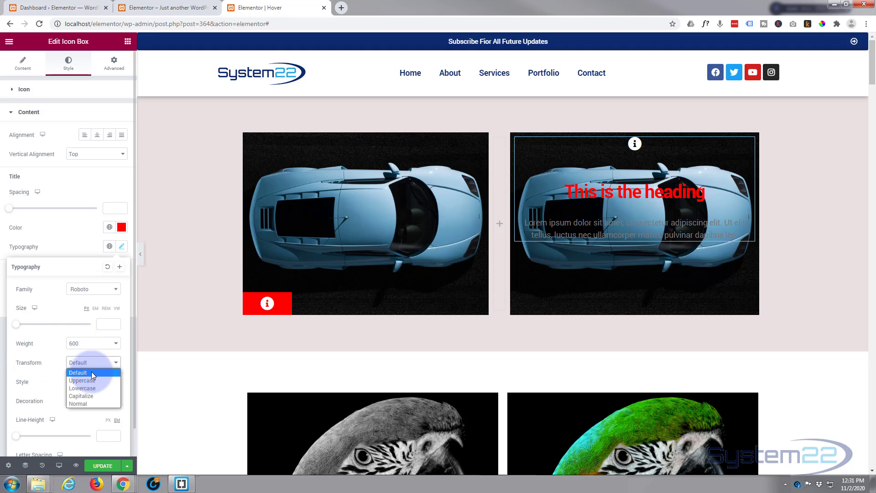
{"action": "left_click", "coordinate": [89, 380]}
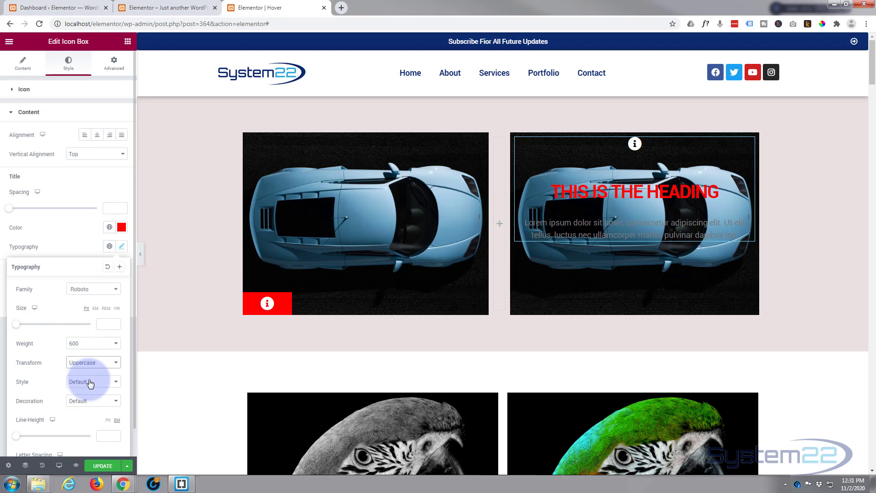
{"action": "left_click", "coordinate": [57, 241]}
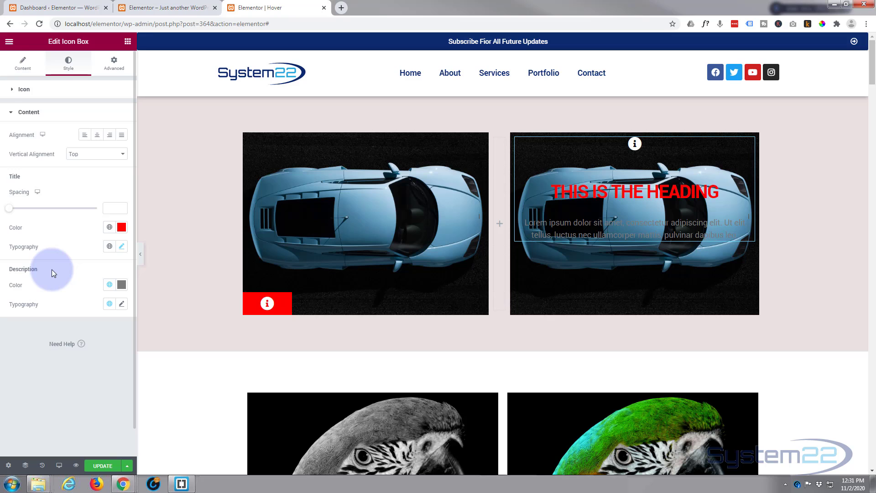
- Set the icon box description colour to #FFFFFF
{"action": "left_click", "coordinate": [122, 284]}
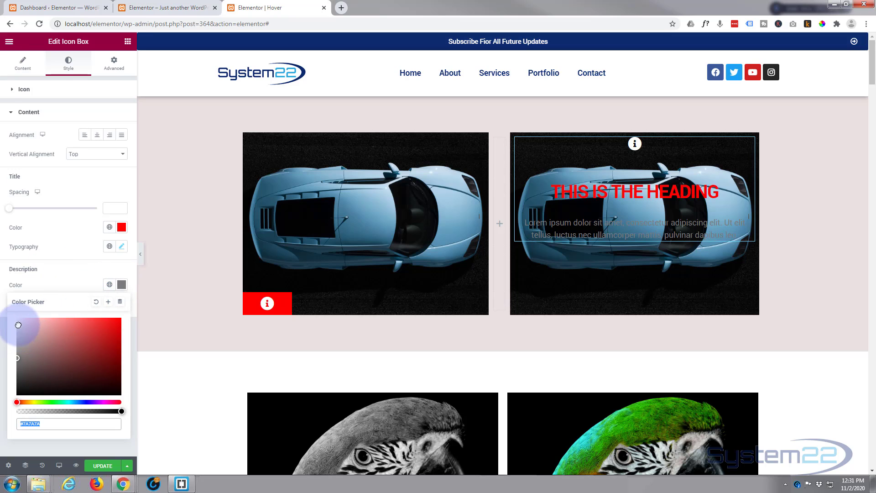
{"action": "type", "text": "#FFFFFF"}
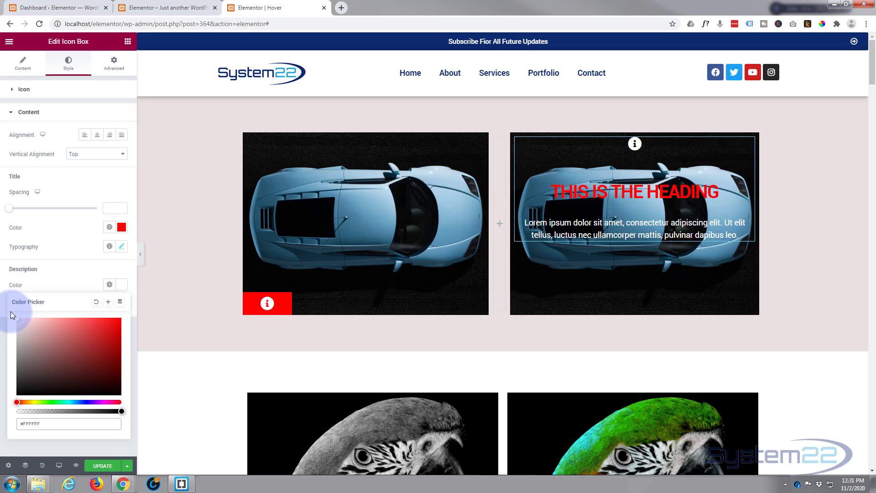
{"action": "left_click", "coordinate": [67, 282]}
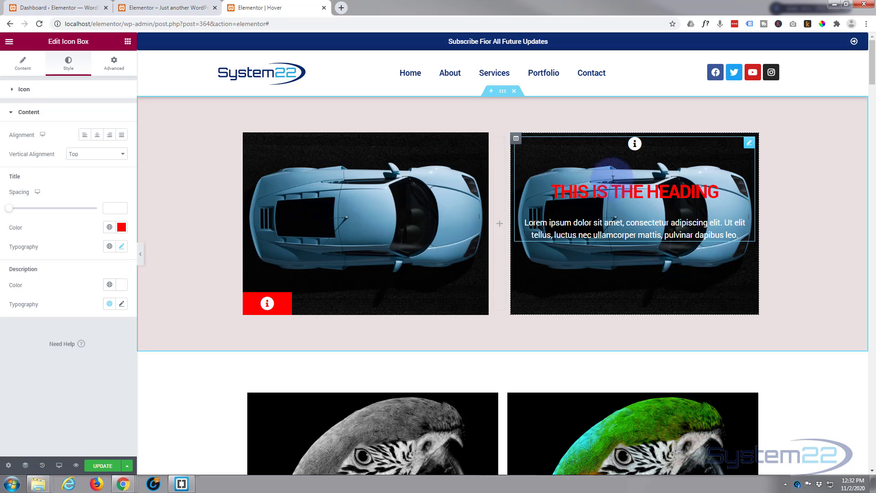
- Give the icon box a Classic background coloured #FF0000 under Advanced settings
{"action": "left_click", "coordinate": [114, 66]}
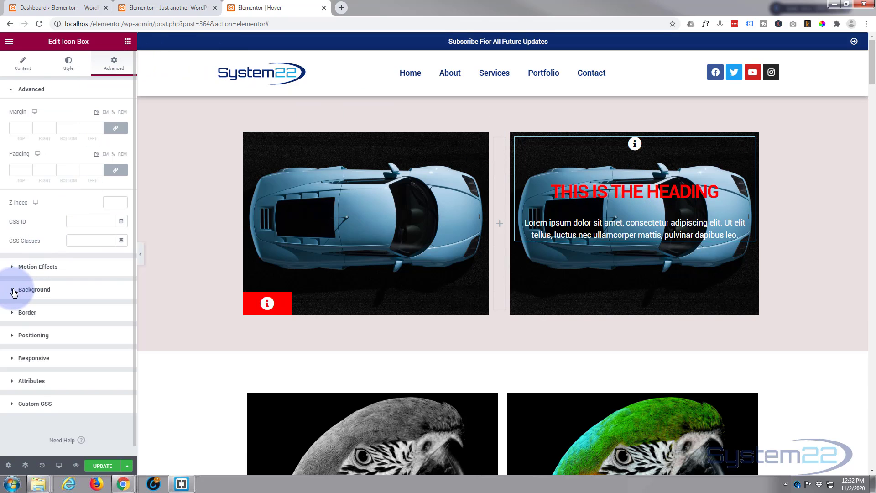
{"action": "left_click", "coordinate": [13, 292]}
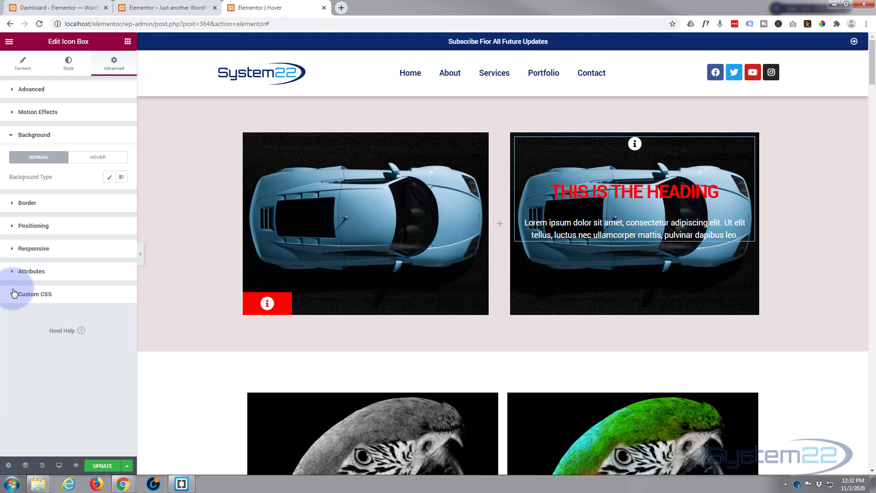
{"action": "left_click", "coordinate": [109, 177]}
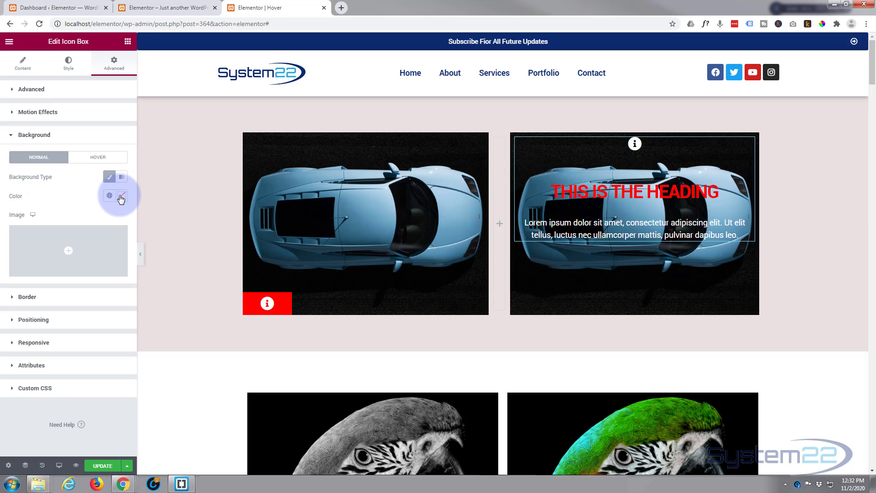
{"action": "left_click", "coordinate": [121, 197]}
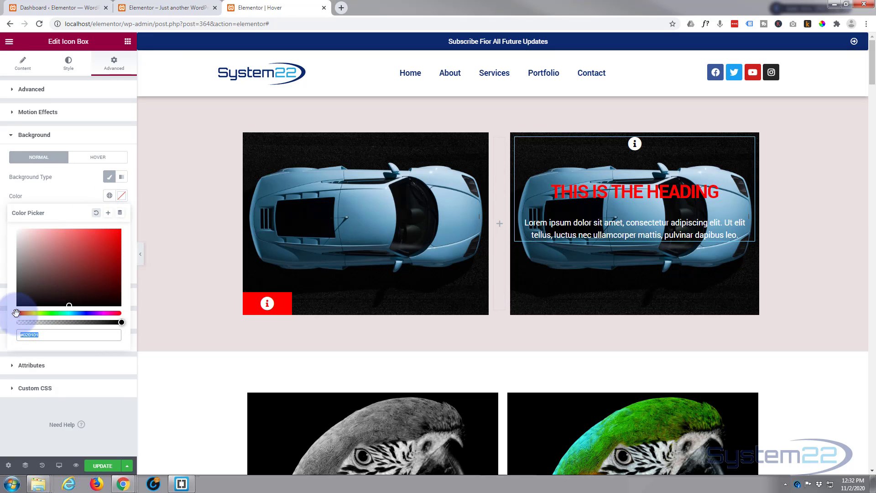
{"action": "left_click", "coordinate": [119, 229]}
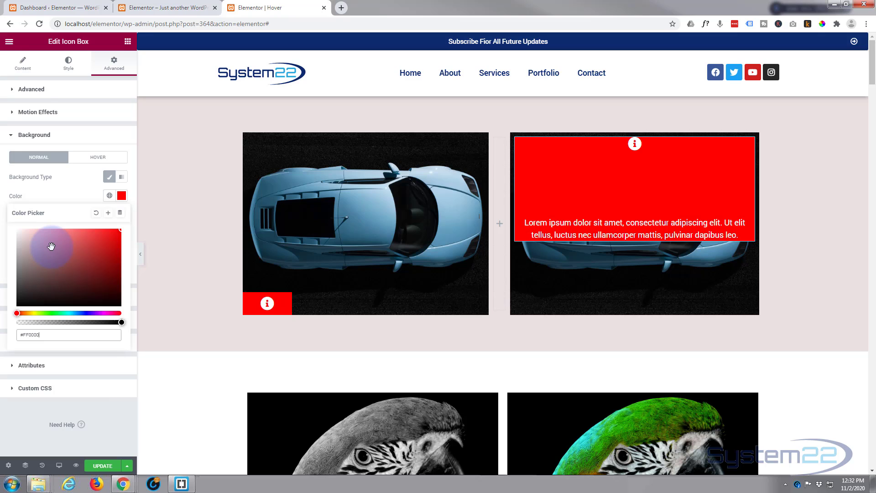
{"action": "left_click", "coordinate": [96, 158]}
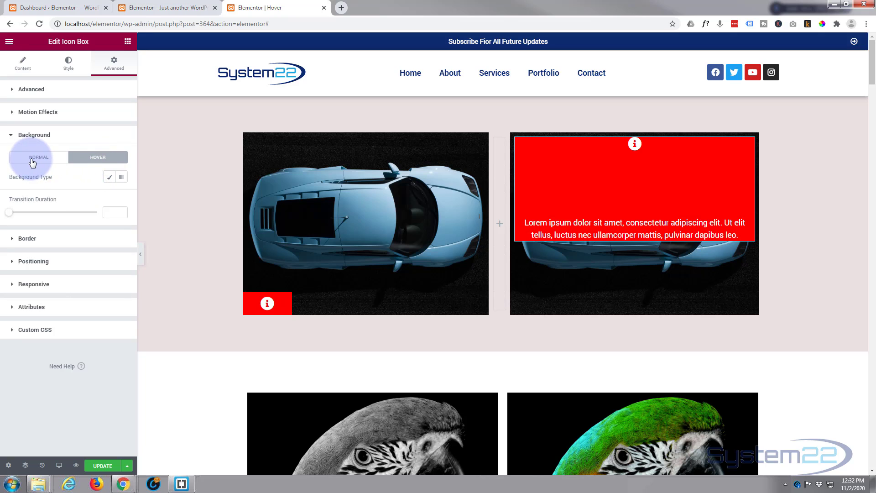
- Set the hover background to Classic black at half opacity (#00000080)
{"action": "left_click", "coordinate": [105, 160]}
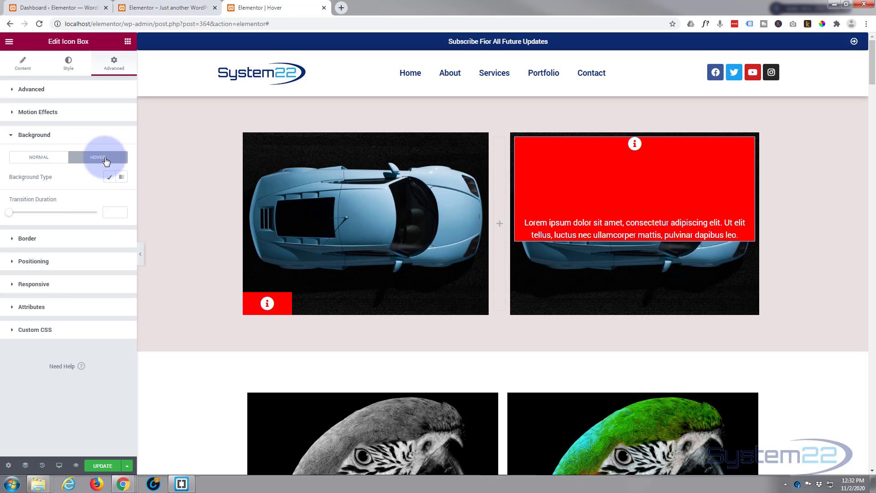
{"action": "left_click", "coordinate": [109, 179]}
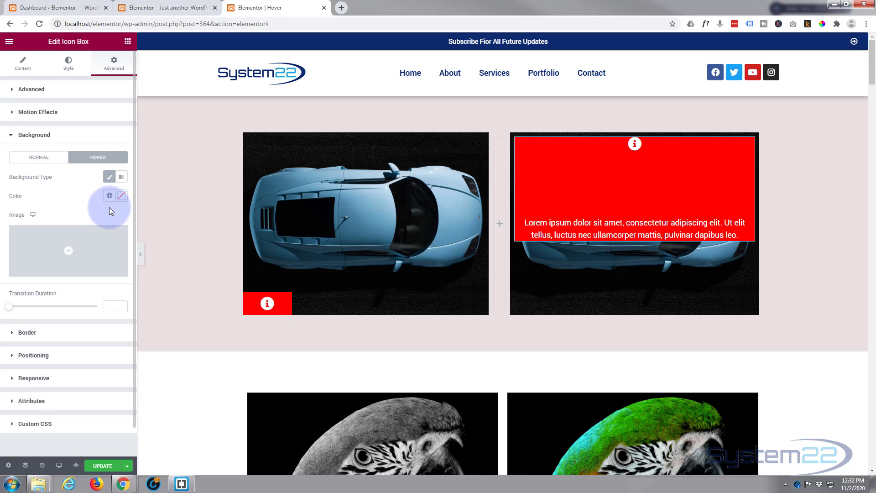
{"action": "left_click", "coordinate": [122, 196]}
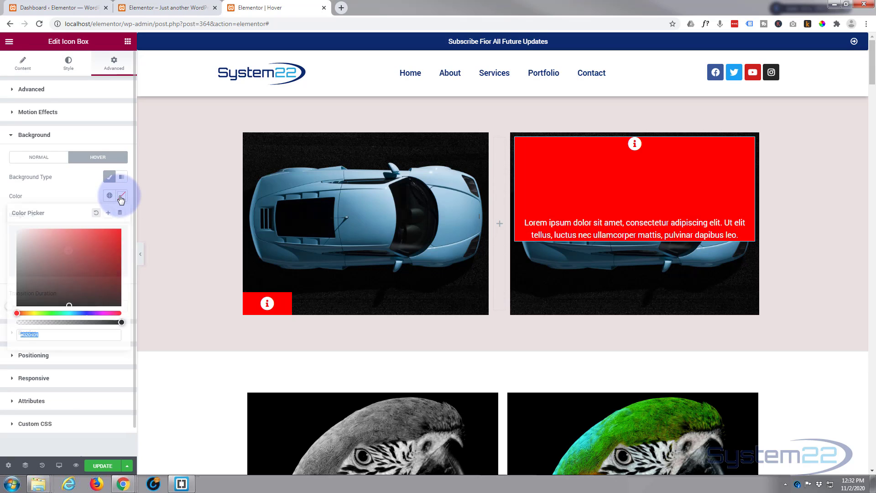
{"action": "left_click", "coordinate": [18, 313]}
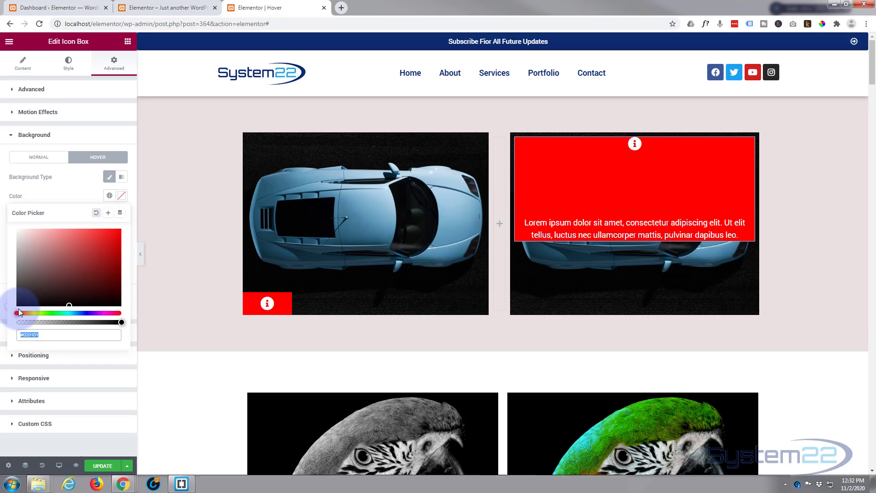
{"action": "left_click_drag", "start_coordinate": [17, 305], "coordinate": [15, 311]}
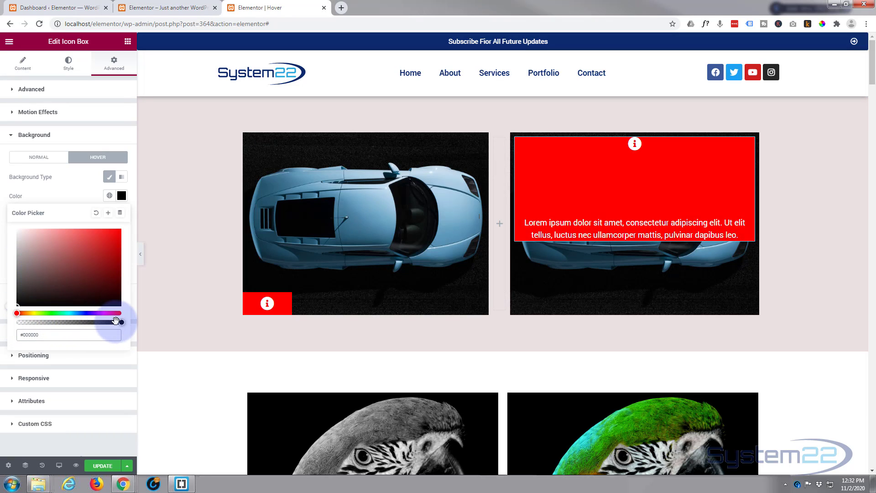
{"action": "left_click", "coordinate": [69, 323]}
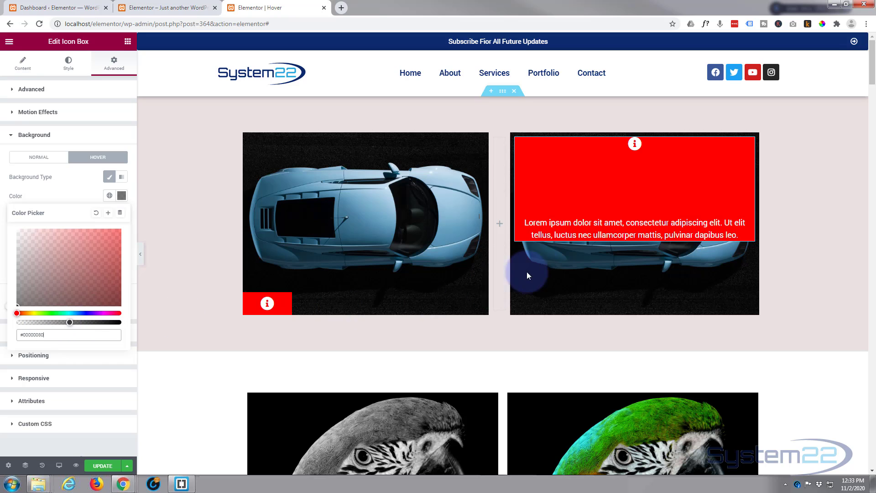